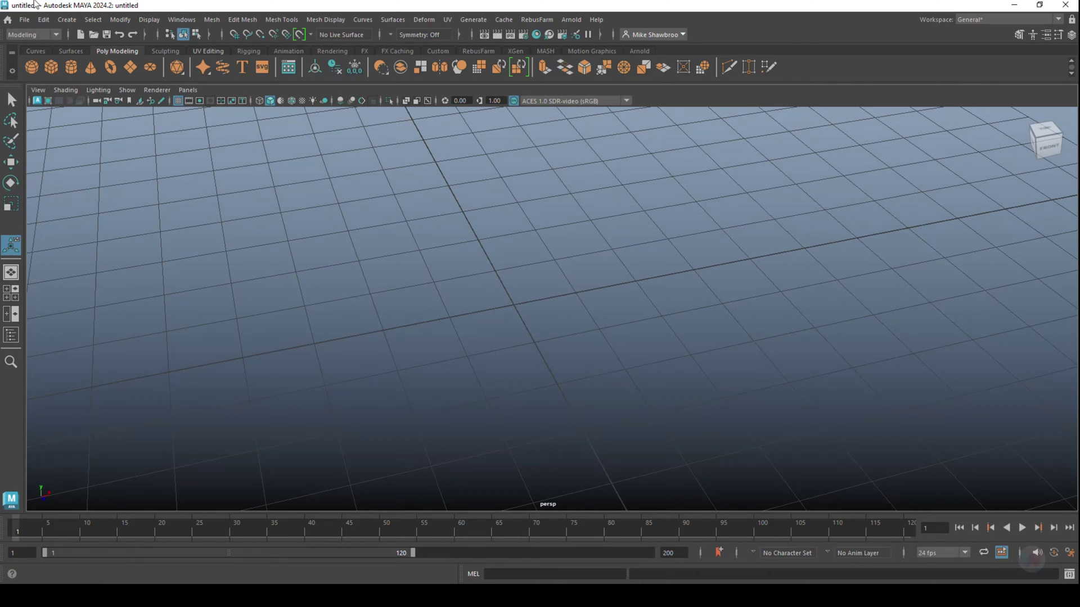
# In Mesh > Smooth options, set the subdivision type to Maya Catmull-Clark at 1 division level.
pyautogui.click(212, 20)
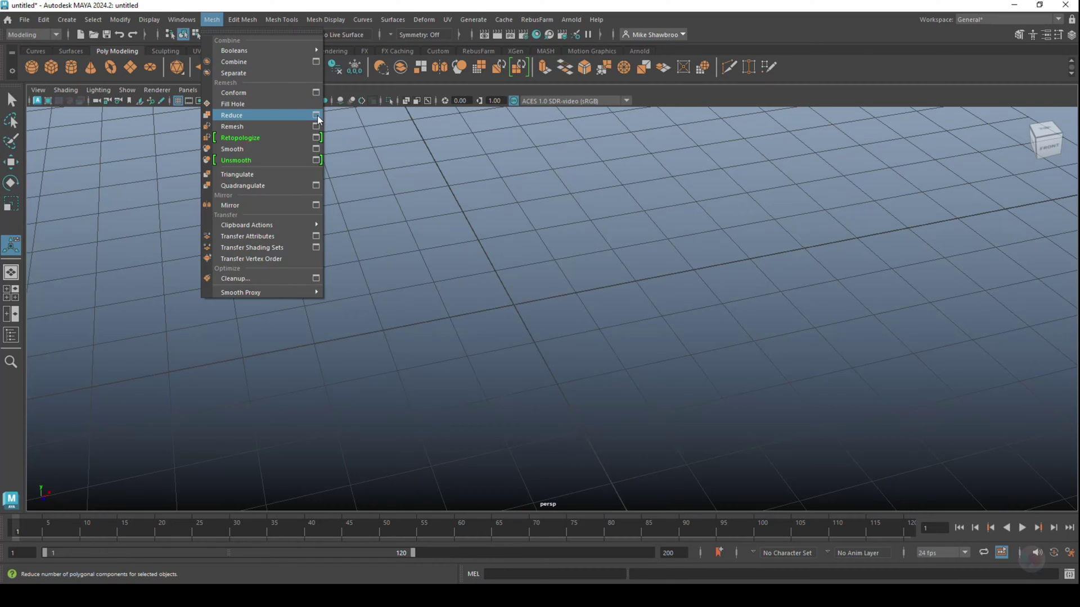
pyautogui.click(718, 418)
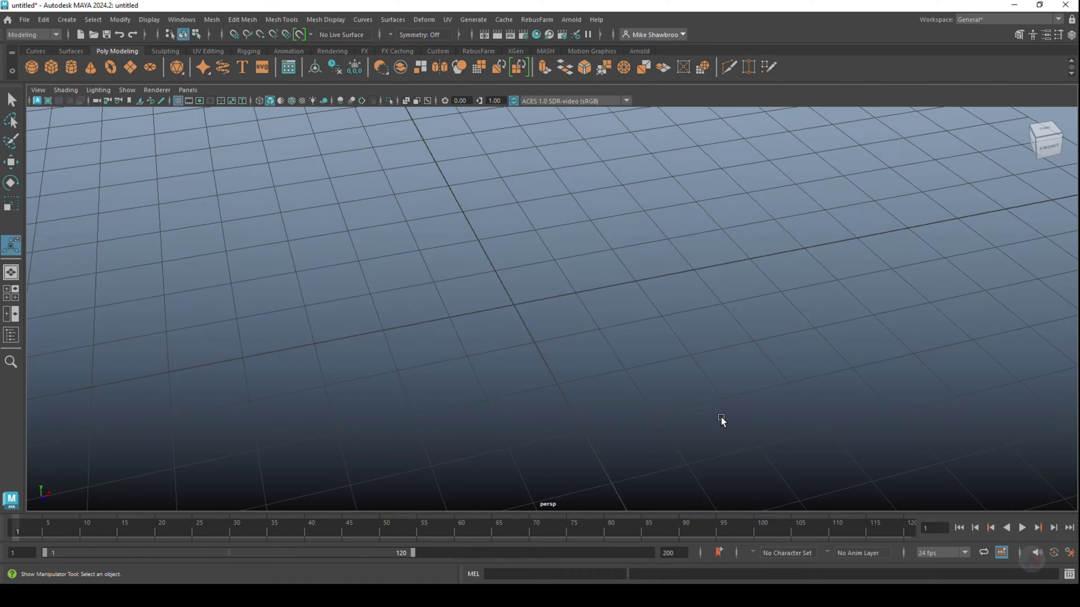
pyautogui.click(214, 21)
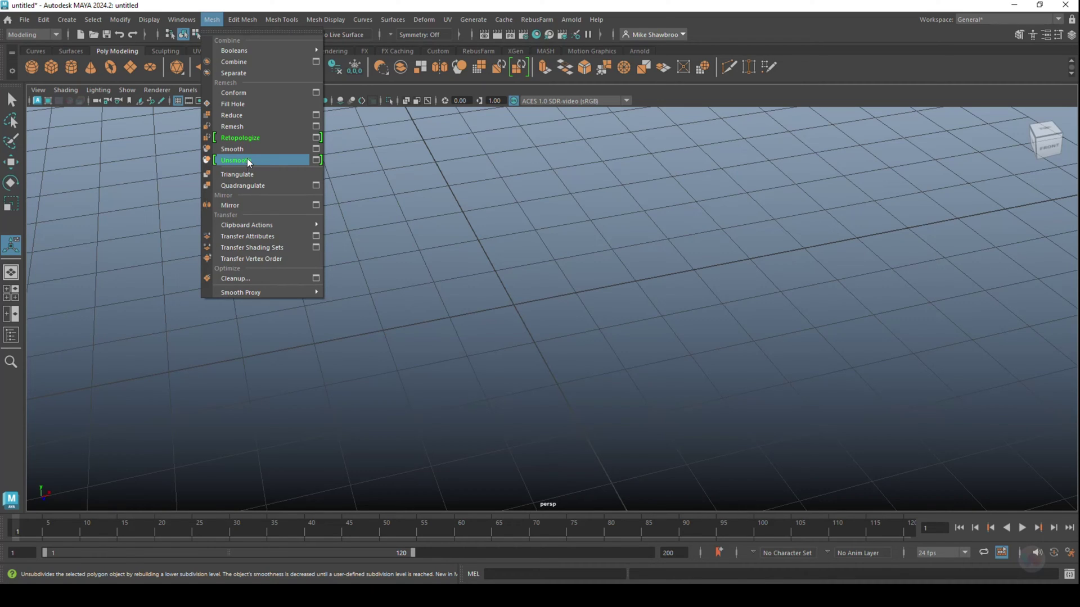
pyautogui.click(315, 149)
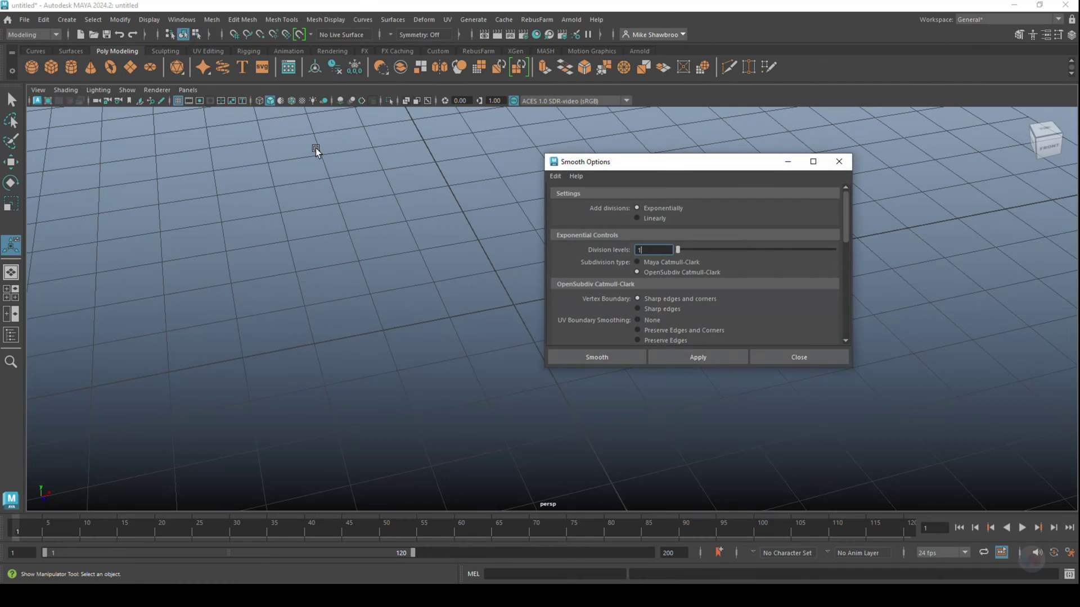
pyautogui.click(639, 263)
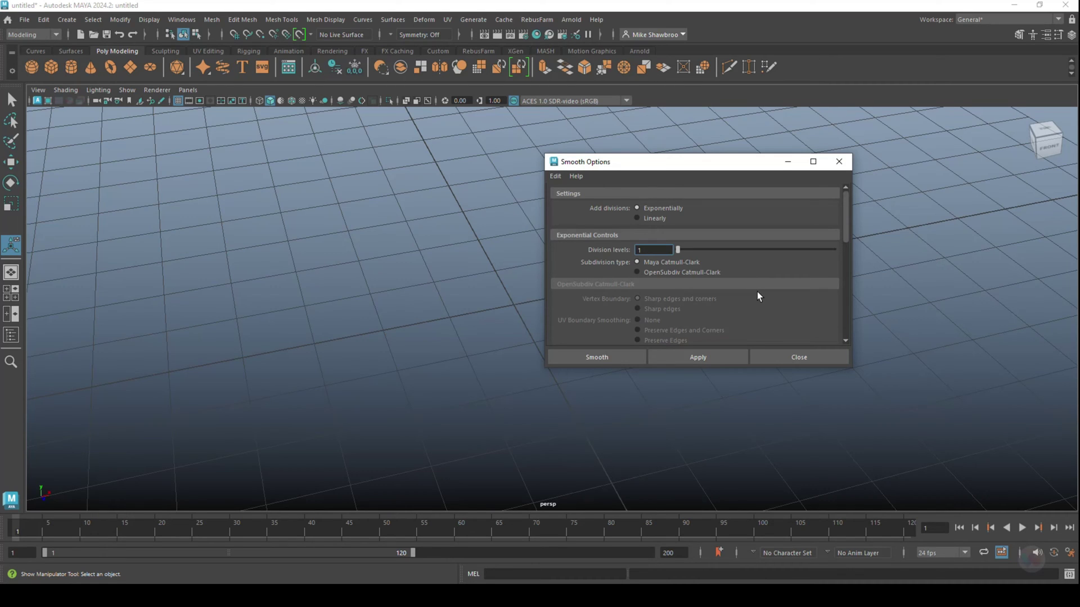
# Close the Smooth Options window and create a new polygon cube.
pyautogui.click(839, 164)
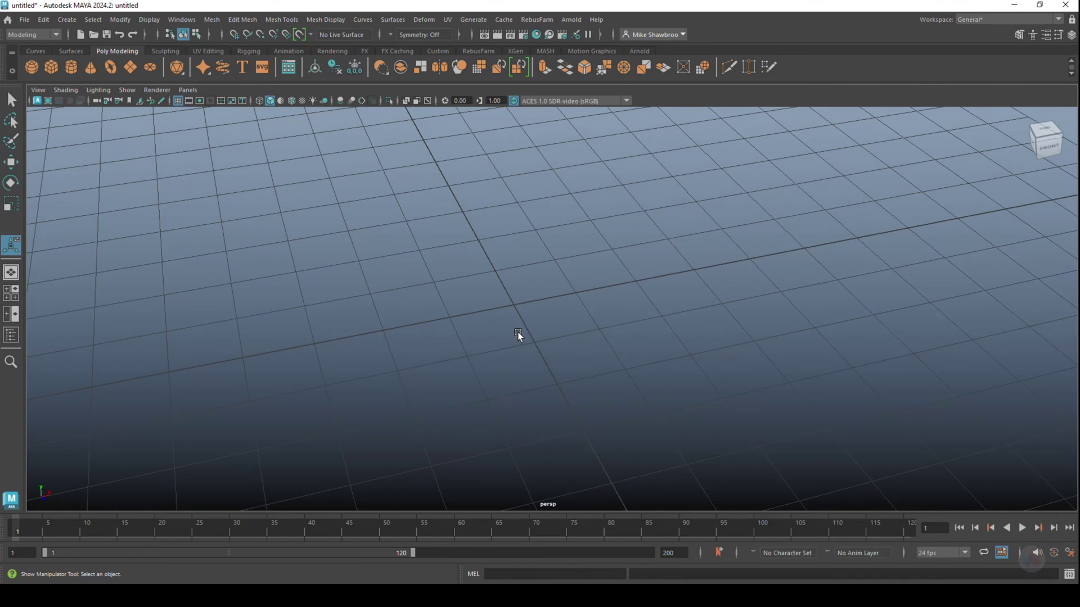
pyautogui.scroll(-5, 487, 256)
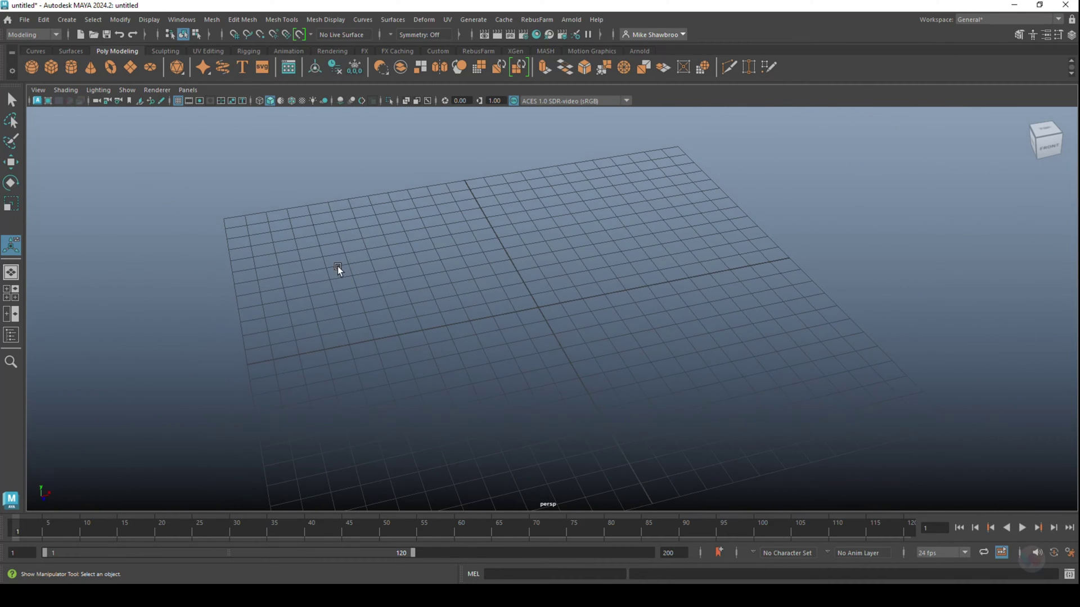
pyautogui.click(51, 68)
pyautogui.scroll(5, 588, 374)
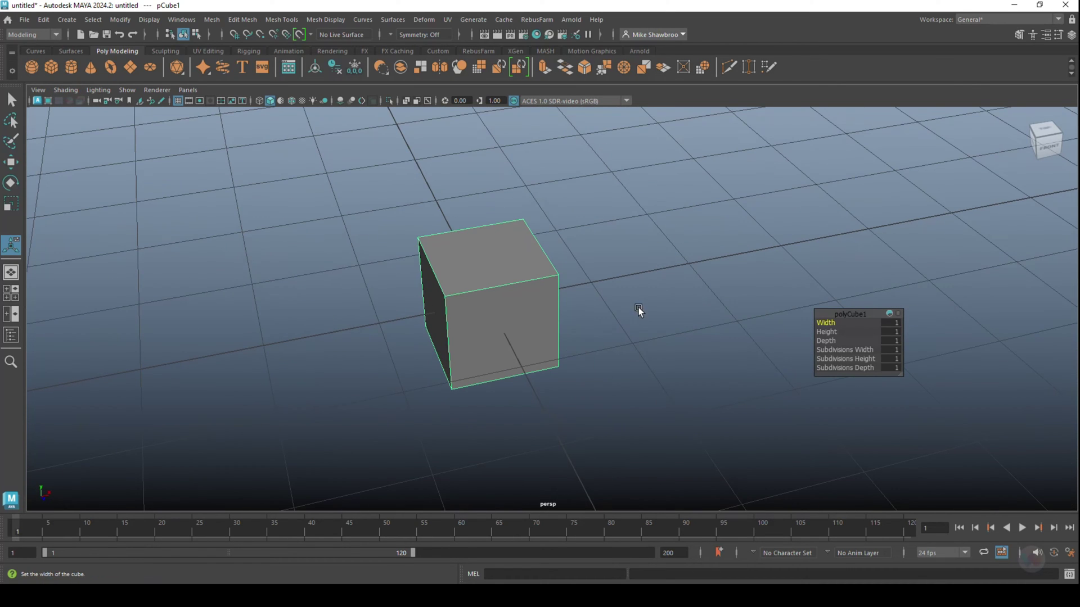
# Smooth the cube with 3 divisions into a sphere, view it from a low angle, and reselect it.
pyautogui.click(212, 19)
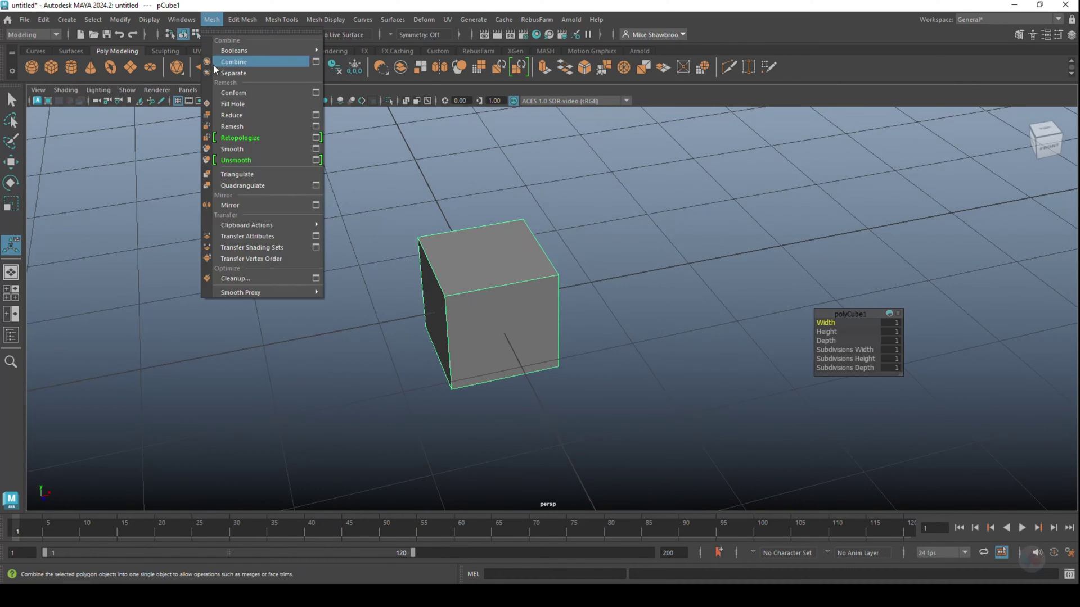
pyautogui.click(242, 149)
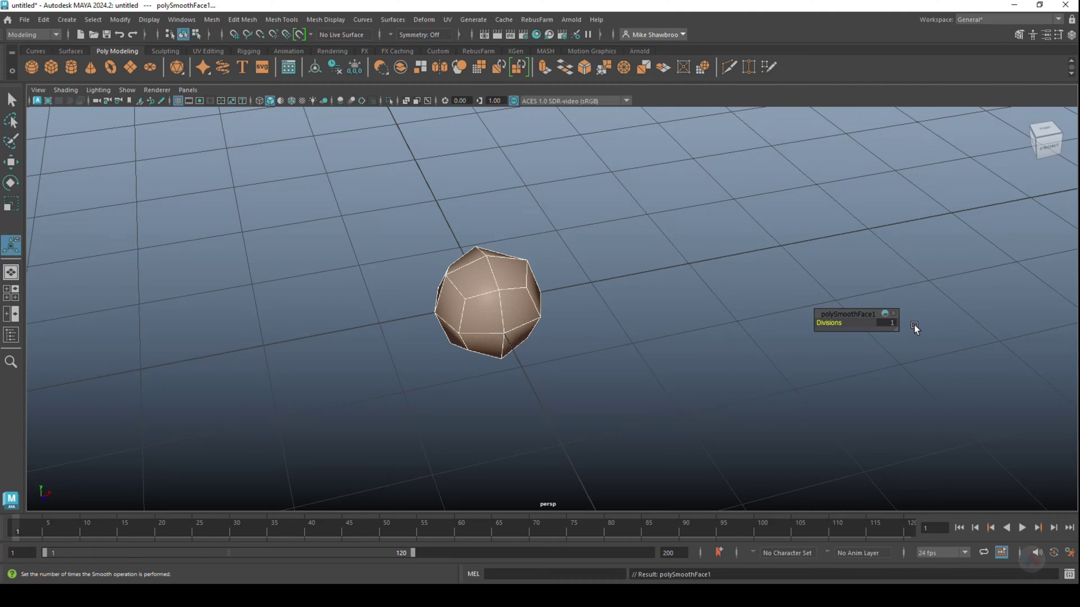
pyautogui.write('3')
pyautogui.press('Return')
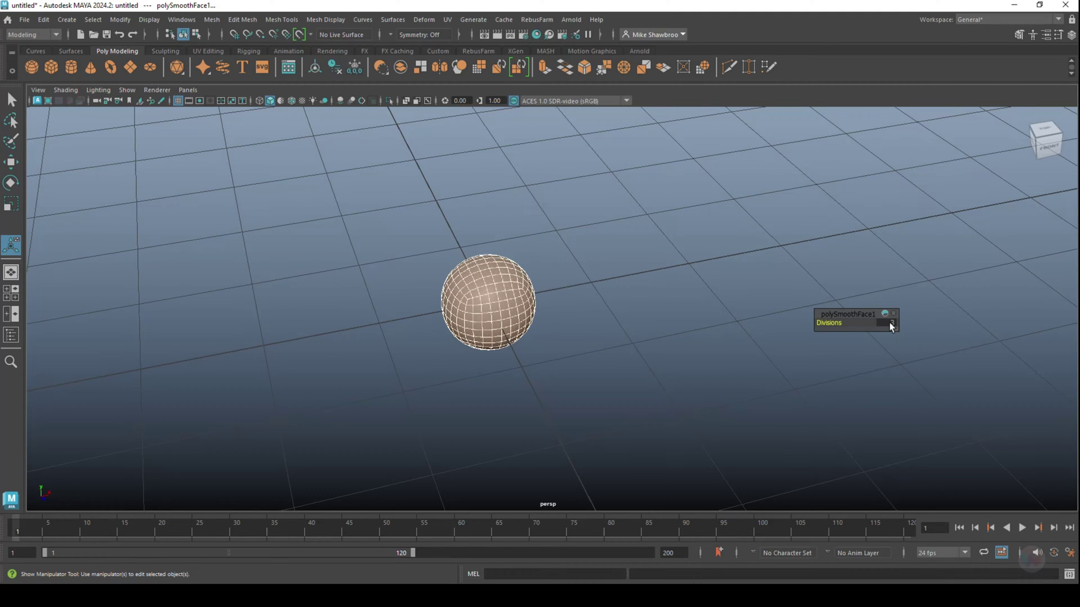
pyautogui.click(652, 363)
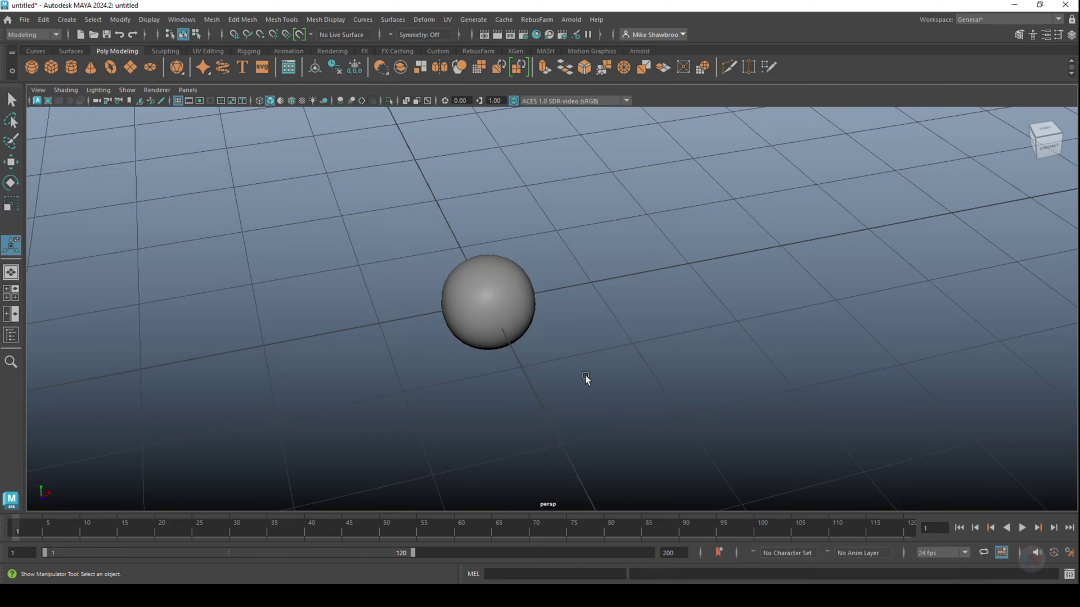
pyautogui.scroll(3, 585, 378)
pyautogui.keyDown('alt'); pyautogui.moveTo(589, 381); pyautogui.dragTo(647, 349); pyautogui.keyUp('alt')
pyautogui.click(447, 275)
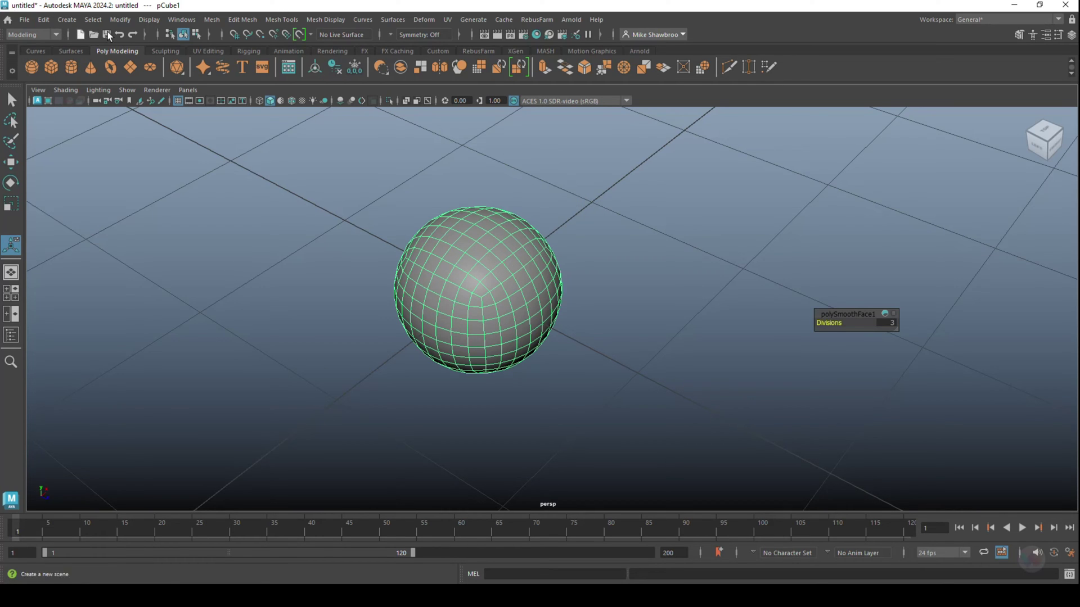
# Open Mesh > Reduce options, move the dialog aside, and choose the Percentage method at 50.
pyautogui.click(211, 19)
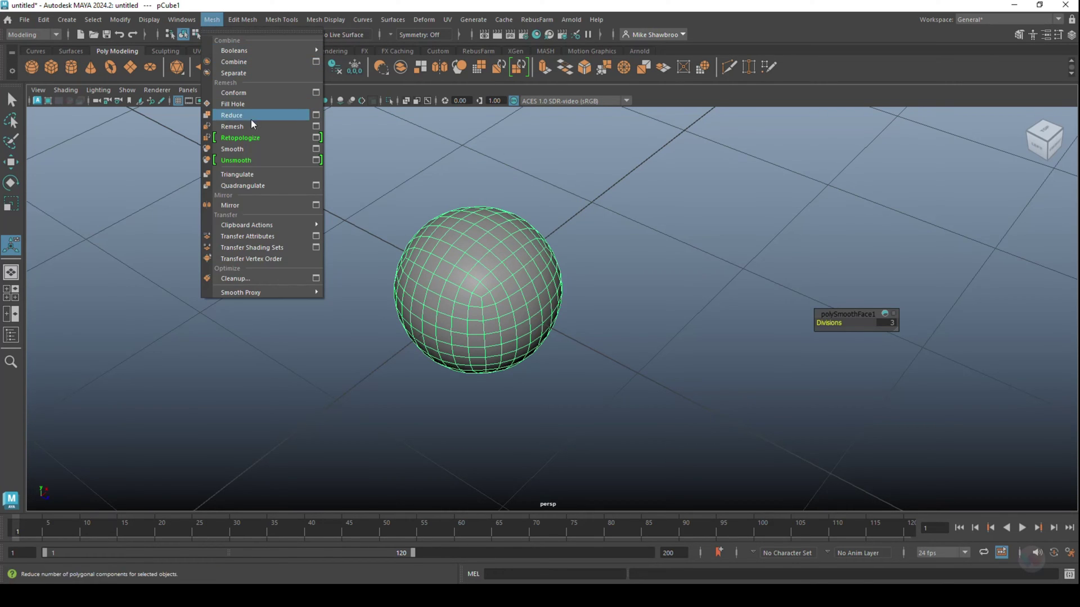
pyautogui.click(315, 115)
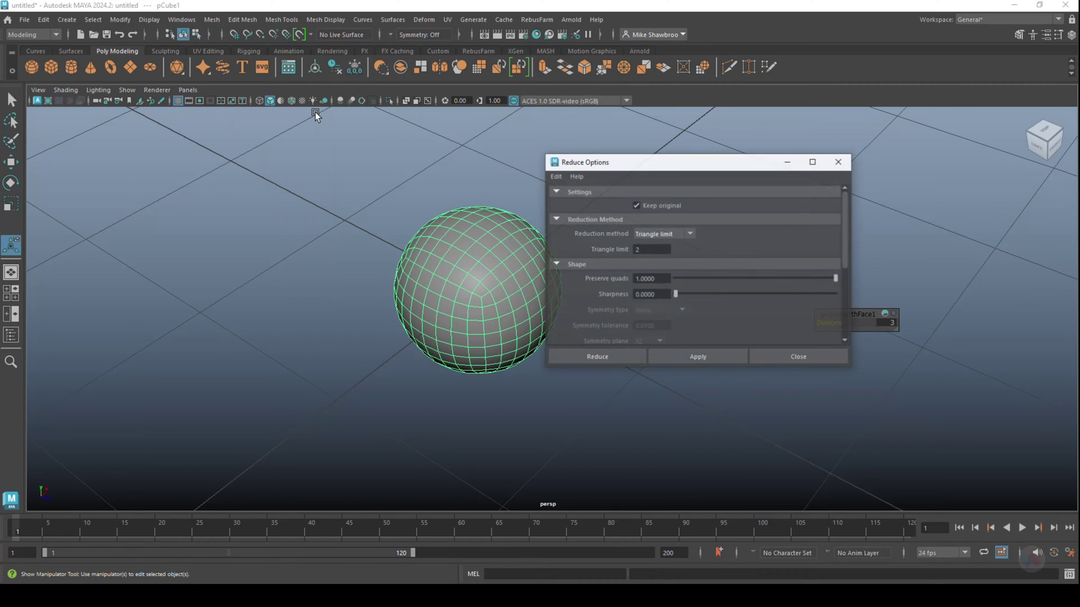
pyautogui.moveTo(723, 165); pyautogui.dragTo(849, 142)
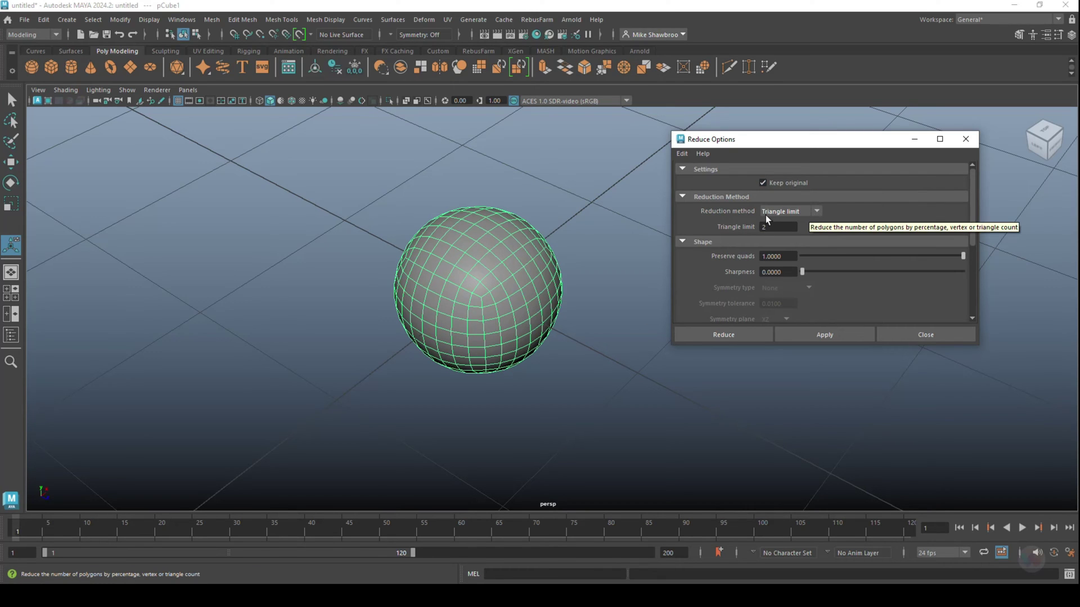
pyautogui.click(815, 211)
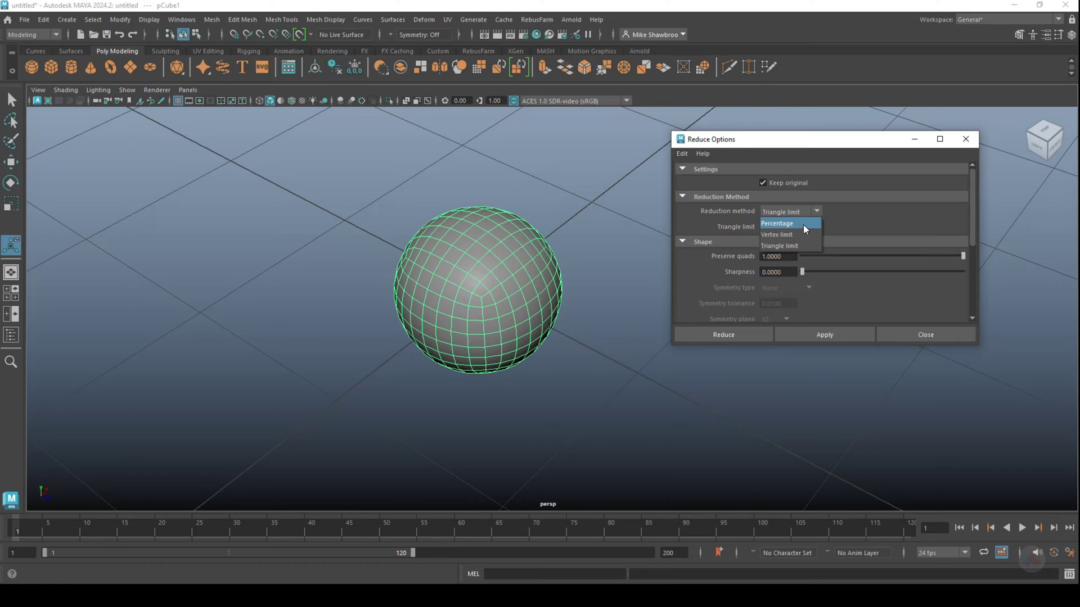
pyautogui.click(803, 224)
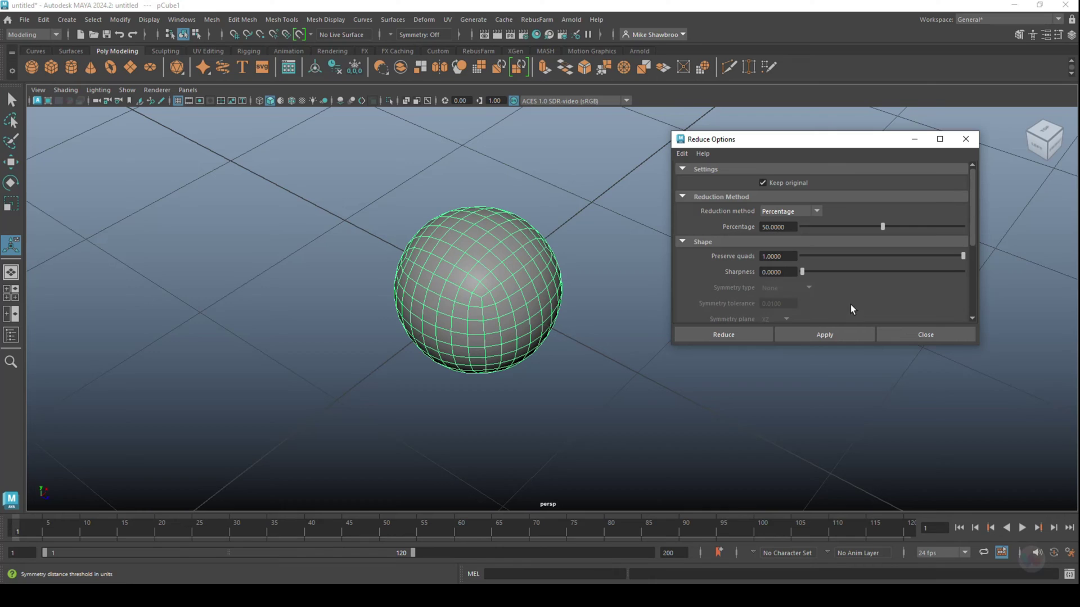
# Leave Preserve quads at 1.0 and reduce the sphere by 50 percent, keeping the original.
pyautogui.moveTo(962, 258)
pyautogui.mouseDown()
pyautogui.moveTo(929, 259)
pyautogui.moveTo(966, 259)
pyautogui.mouseUp()
pyautogui.moveTo(810, 257); pyautogui.dragTo(757, 281)
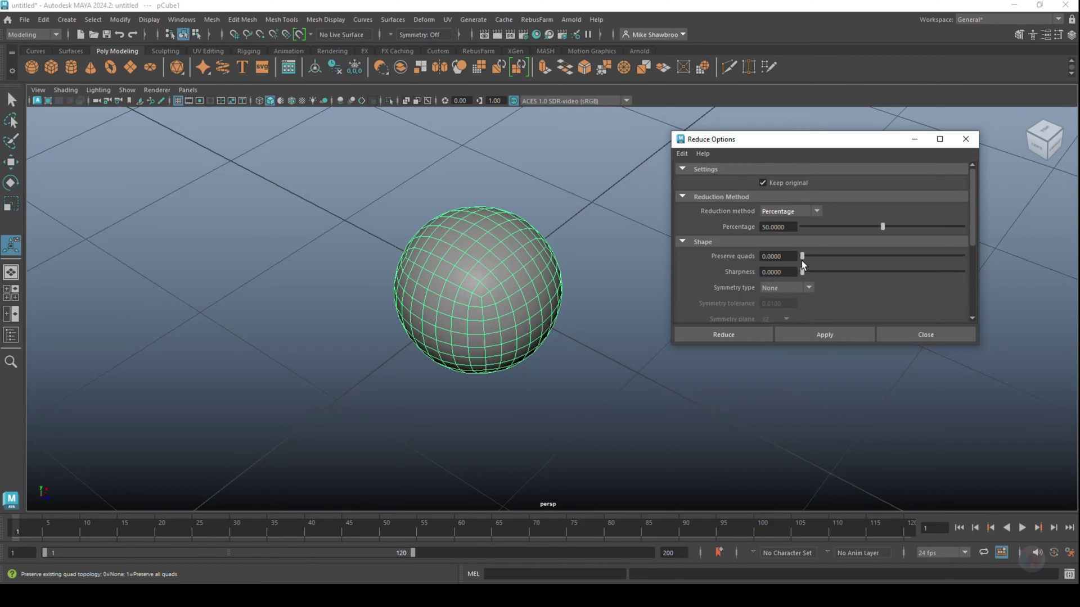
pyautogui.moveTo(804, 256); pyautogui.dragTo(1047, 255)
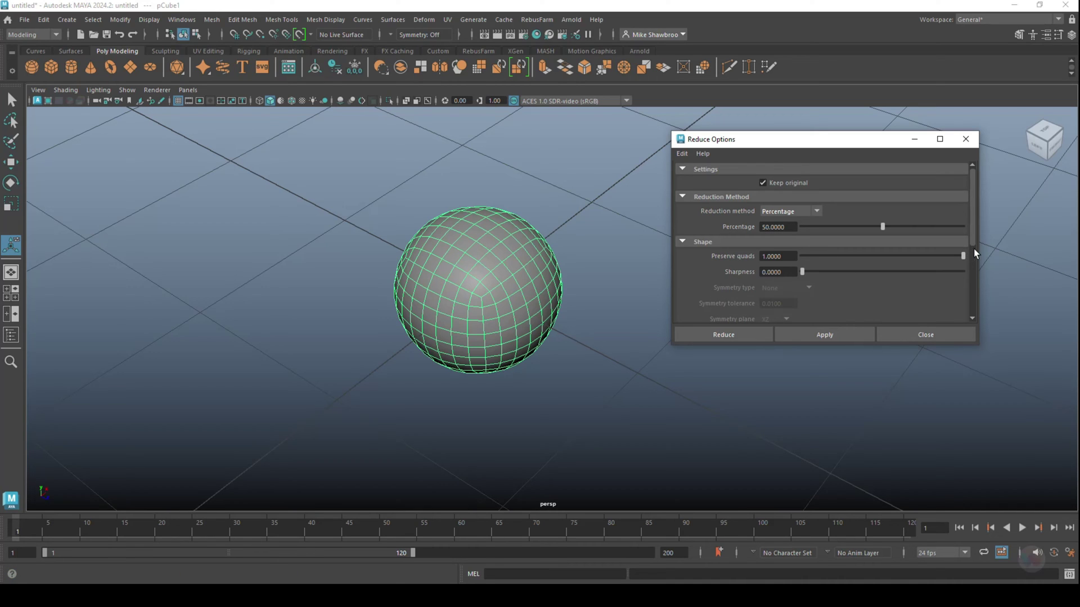
pyautogui.moveTo(973, 228); pyautogui.dragTo(987, 303)
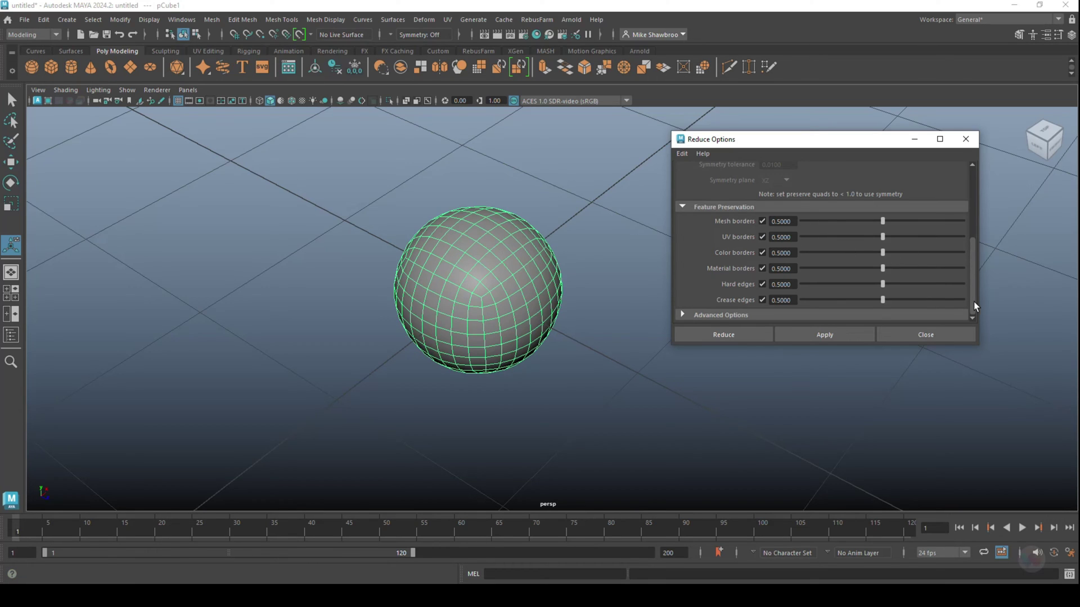
pyautogui.moveTo(973, 302); pyautogui.dragTo(974, 232)
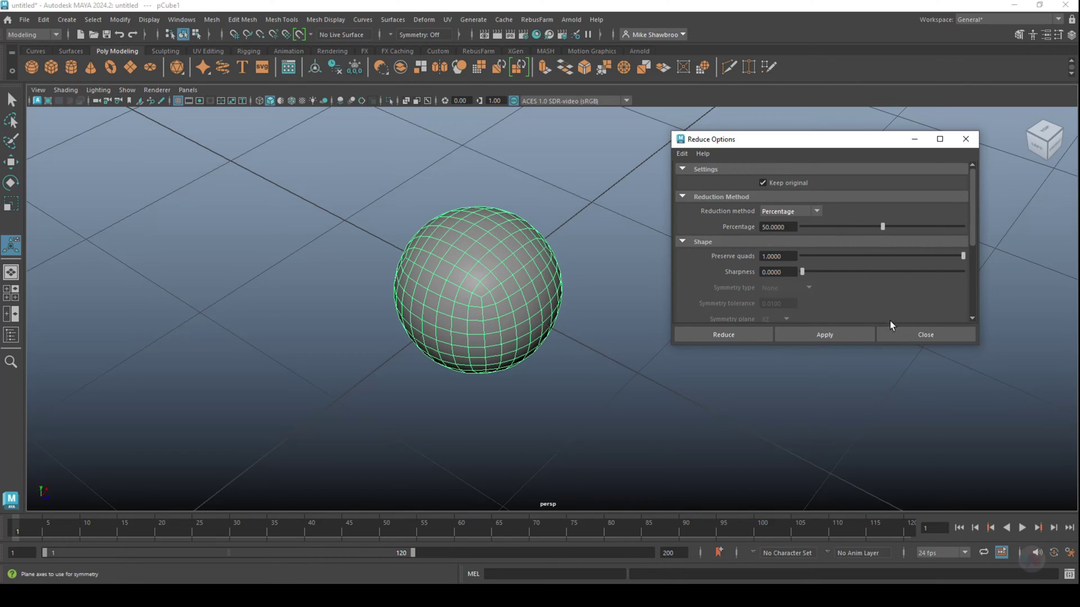
pyautogui.click(723, 334)
pyautogui.keyDown('alt'); pyautogui.moveTo(730, 336); pyautogui.dragTo(562, 445); pyautogui.keyUp('alt')
pyautogui.press('q')
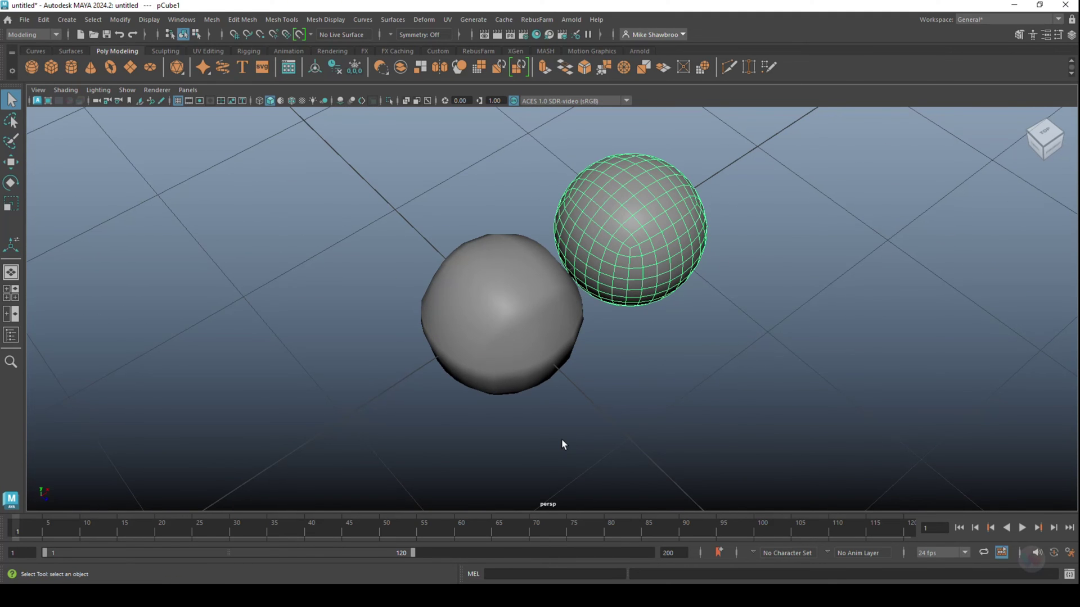
pyautogui.keyDown('alt'); pyautogui.moveTo(596, 395); pyautogui.dragTo(535, 414); pyautogui.keyUp('alt')
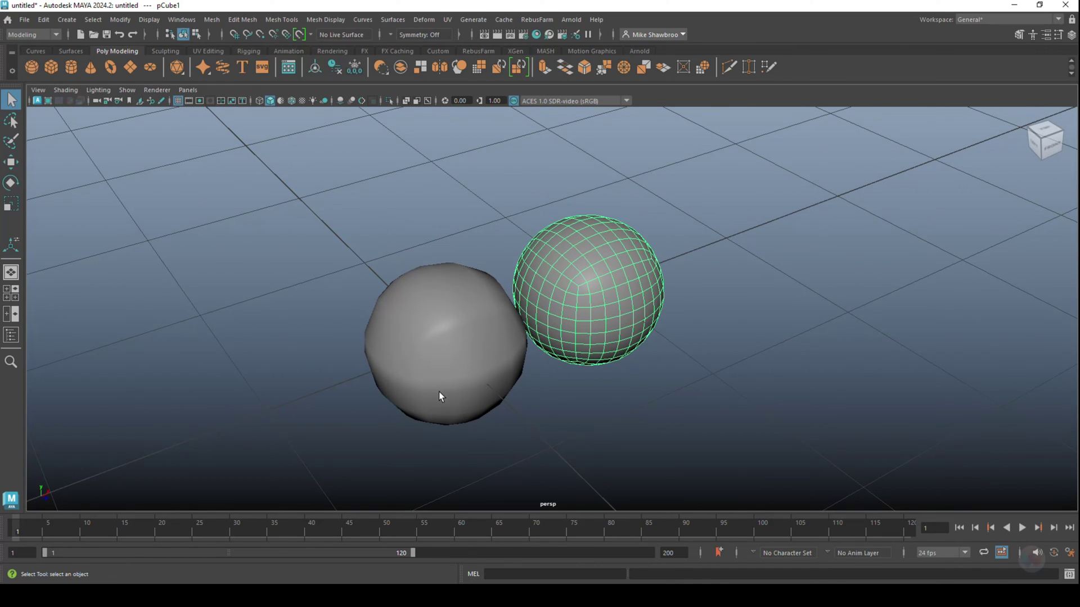
pyautogui.keyDown('alt'); pyautogui.moveTo(535, 424); pyautogui.dragTo(501, 416); pyautogui.keyUp('alt')
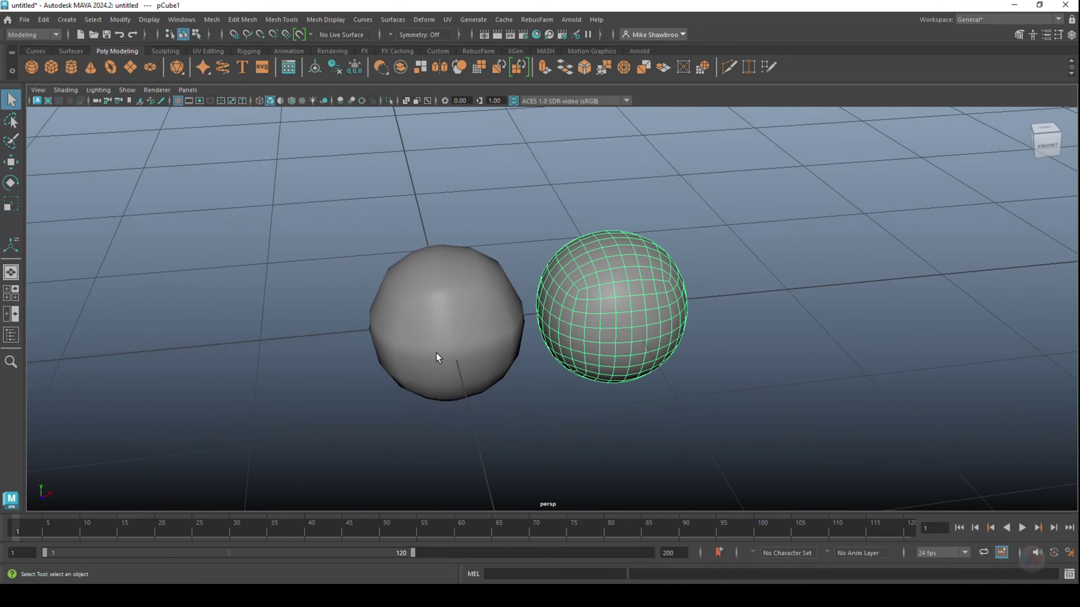
pyautogui.click(437, 350)
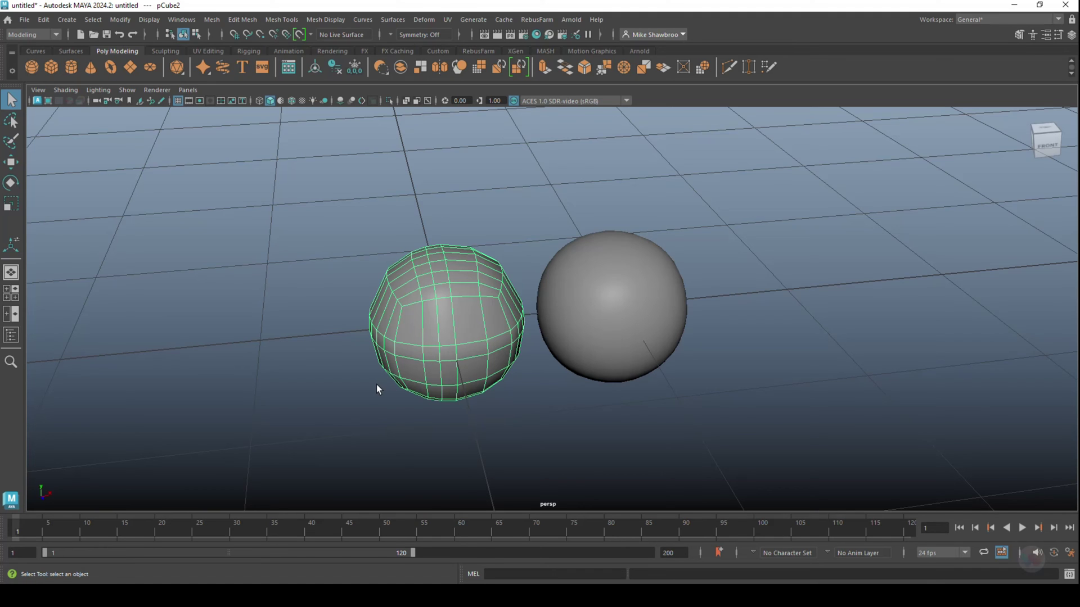
pyautogui.keyDown('alt'); pyautogui.moveTo(373, 383); pyautogui.dragTo(340, 385); pyautogui.keyUp('alt')
pyautogui.keyDown('alt'); pyautogui.moveTo(340, 386); pyautogui.dragTo(340, 412, button='middle'); pyautogui.keyUp('alt')
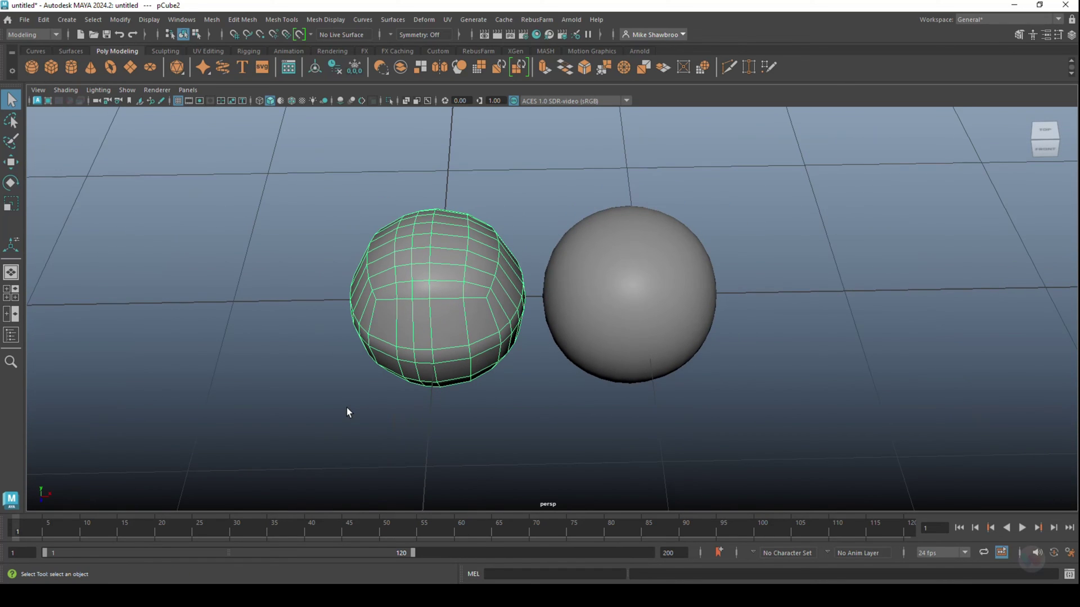
pyautogui.keyDown('alt'); pyautogui.moveTo(347, 410); pyautogui.dragTo(366, 391); pyautogui.keyUp('alt')
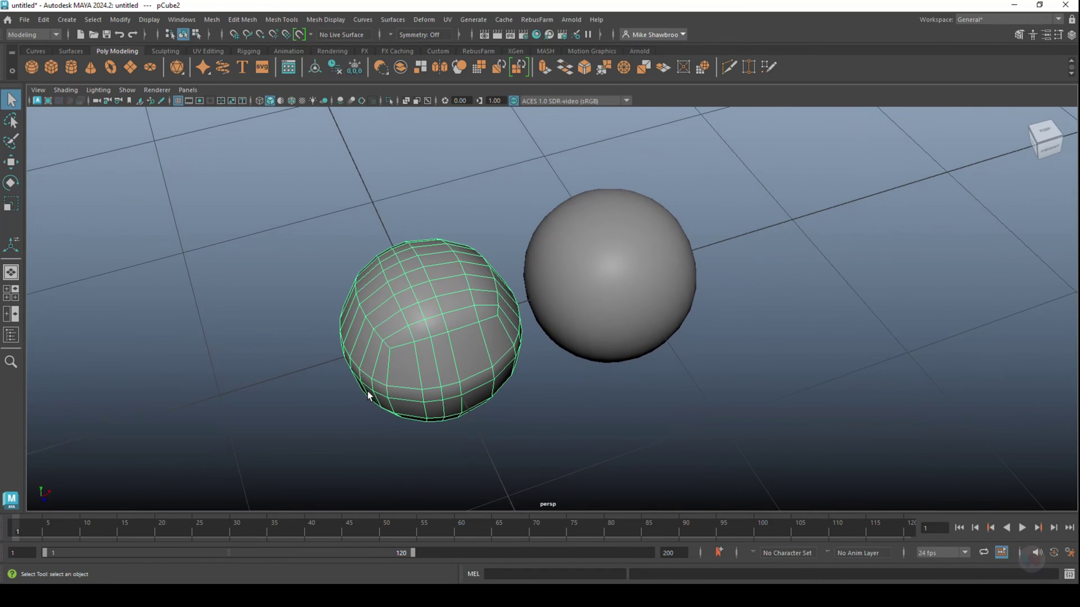
pyautogui.moveTo(369, 393)
pyautogui.keyDown('alt'); pyautogui.mouseDown(button='middle')
pyautogui.moveTo(363, 381)
pyautogui.moveTo(366, 391)
pyautogui.mouseUp(button='middle'); pyautogui.keyUp('alt')
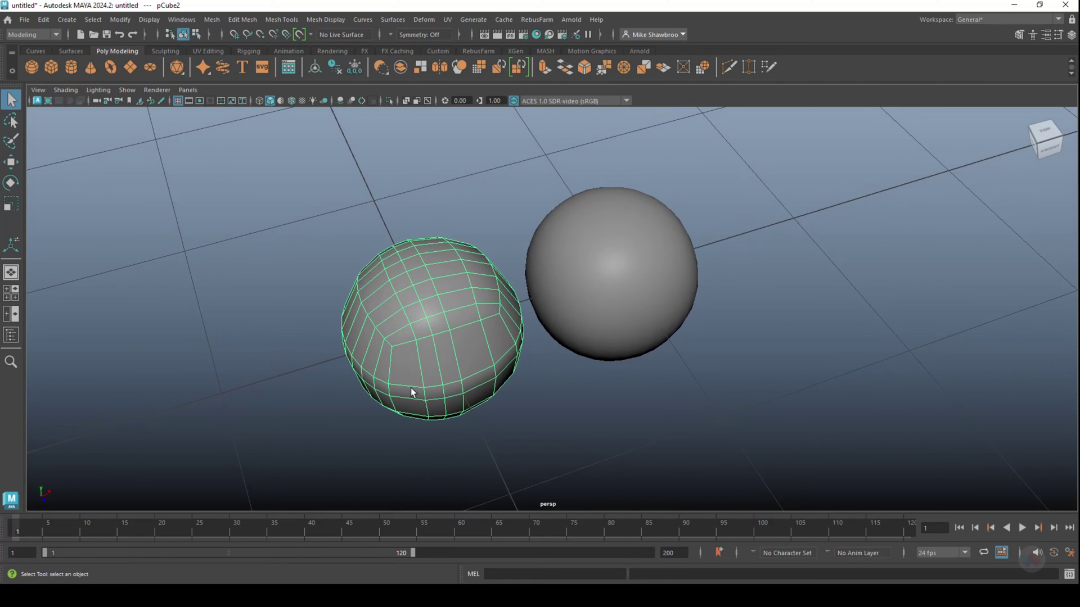
pyautogui.click(589, 376)
pyautogui.click(427, 365)
# Delete the percentage-reduced copy and reduce the original sphere with an 8-vertex limit.
pyautogui.press('Delete')
pyautogui.click(572, 275)
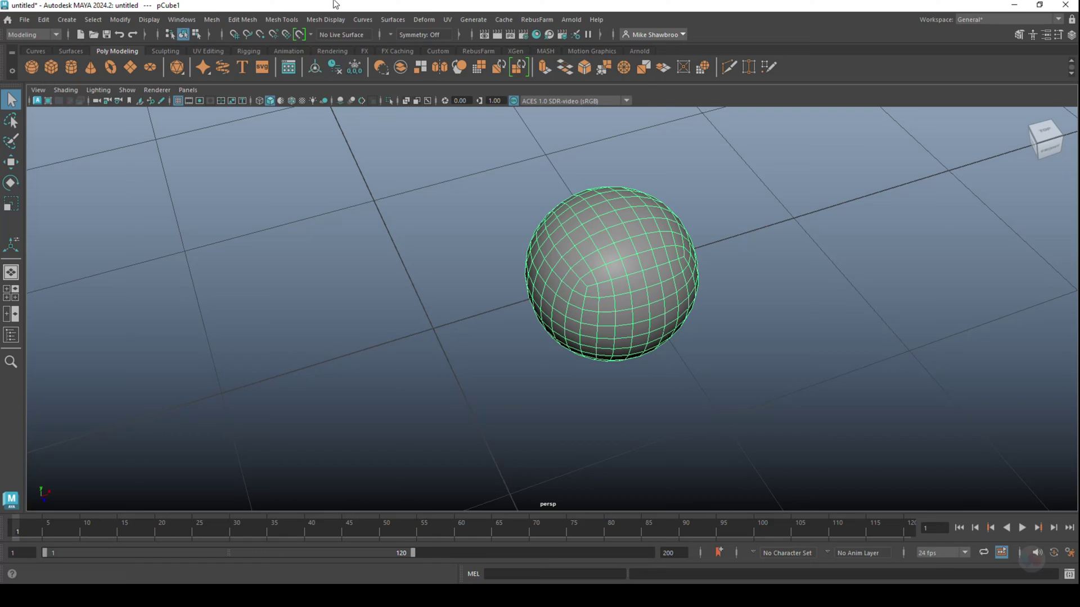
pyautogui.click(217, 21)
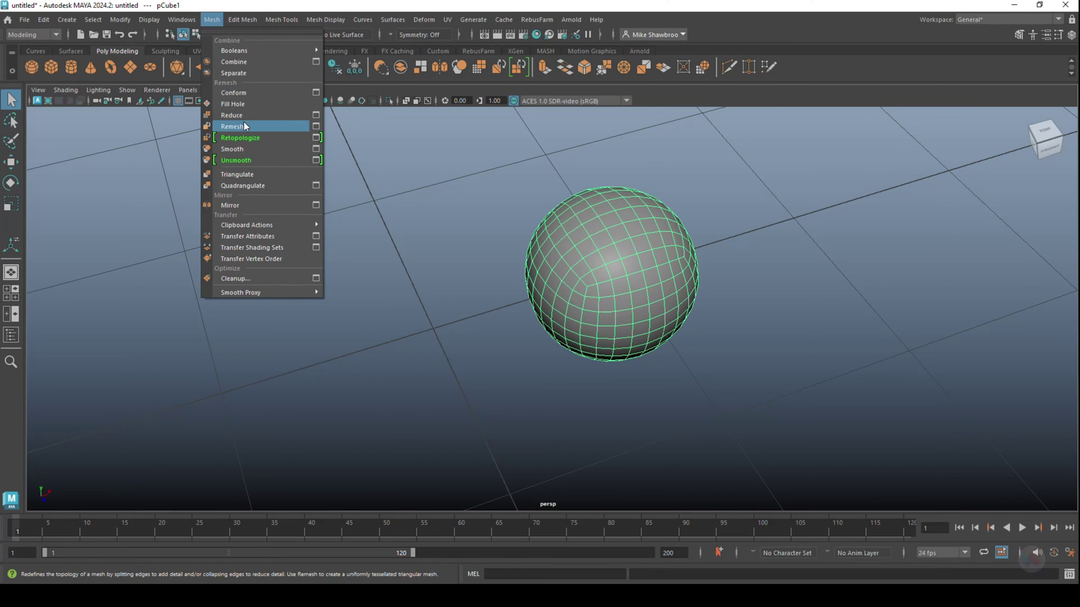
pyautogui.click(316, 116)
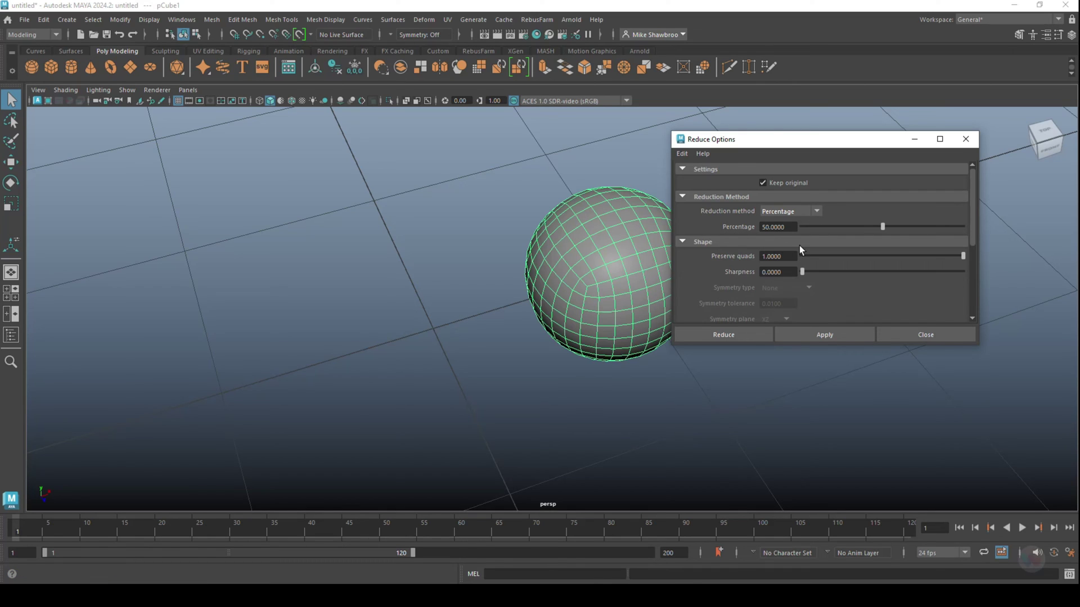
pyautogui.click(818, 211)
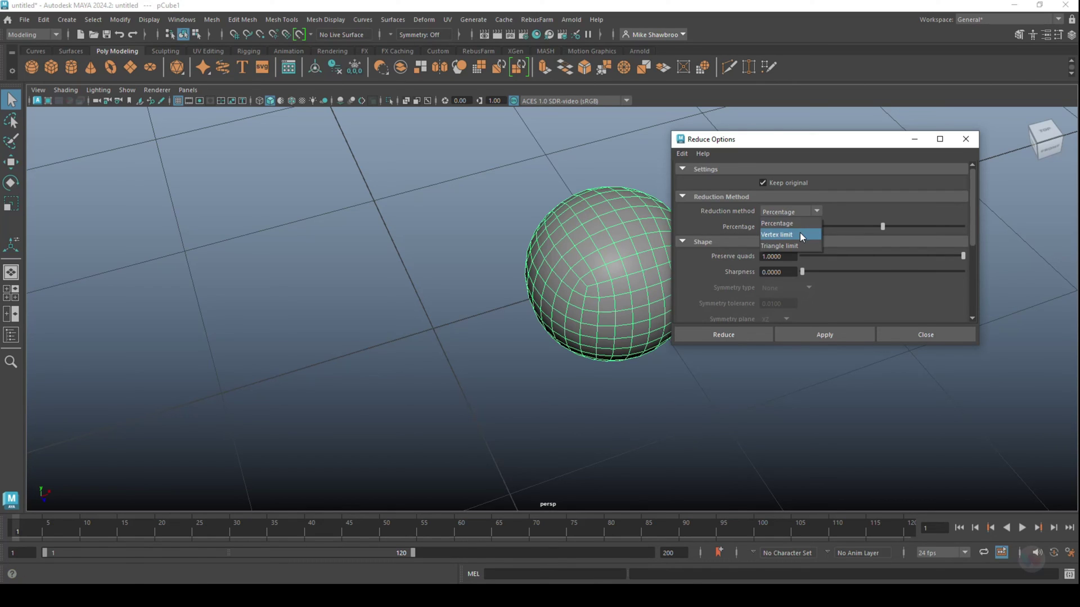
pyautogui.click(799, 231)
pyautogui.moveTo(835, 146); pyautogui.dragTo(911, 131)
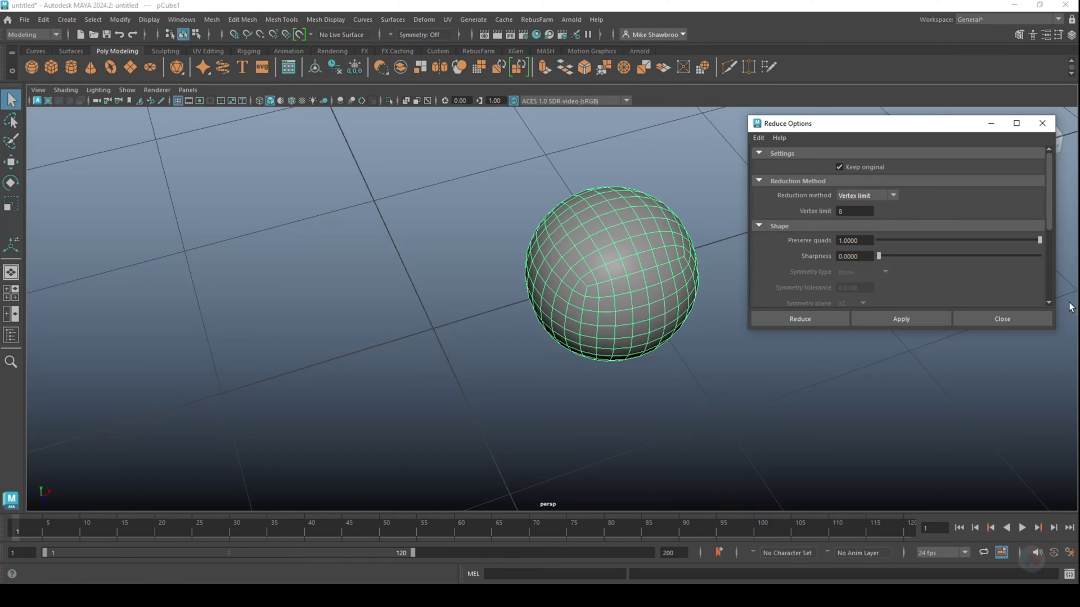
pyautogui.click(801, 318)
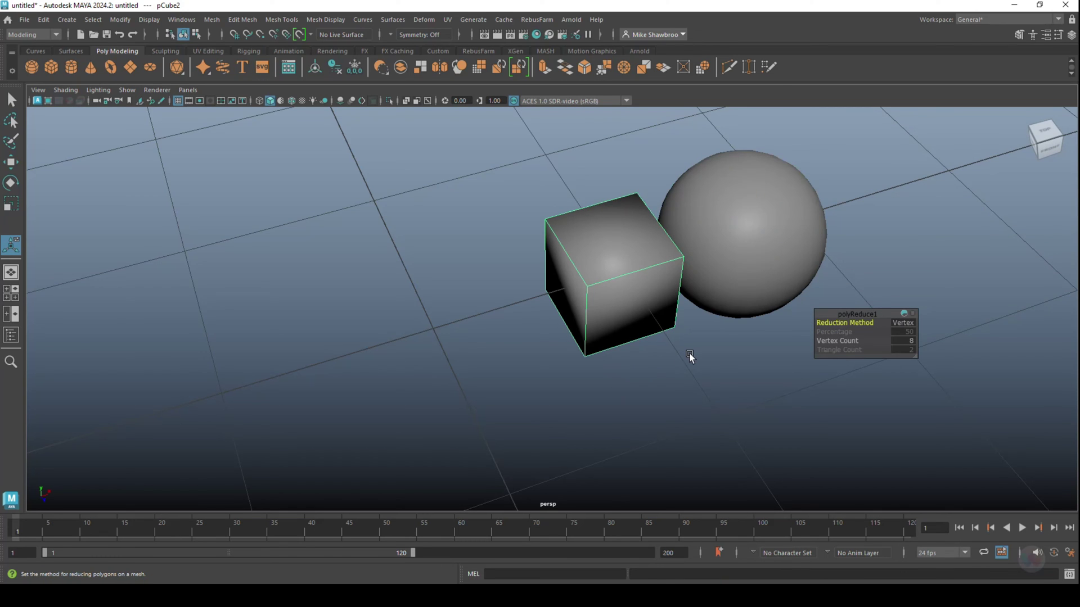
# Inspect the cubic 8-vertex result, delete it, and reselect the original sphere.
pyautogui.keyDown('alt'); pyautogui.moveTo(693, 339); pyautogui.dragTo(437, 379); pyautogui.keyUp('alt')
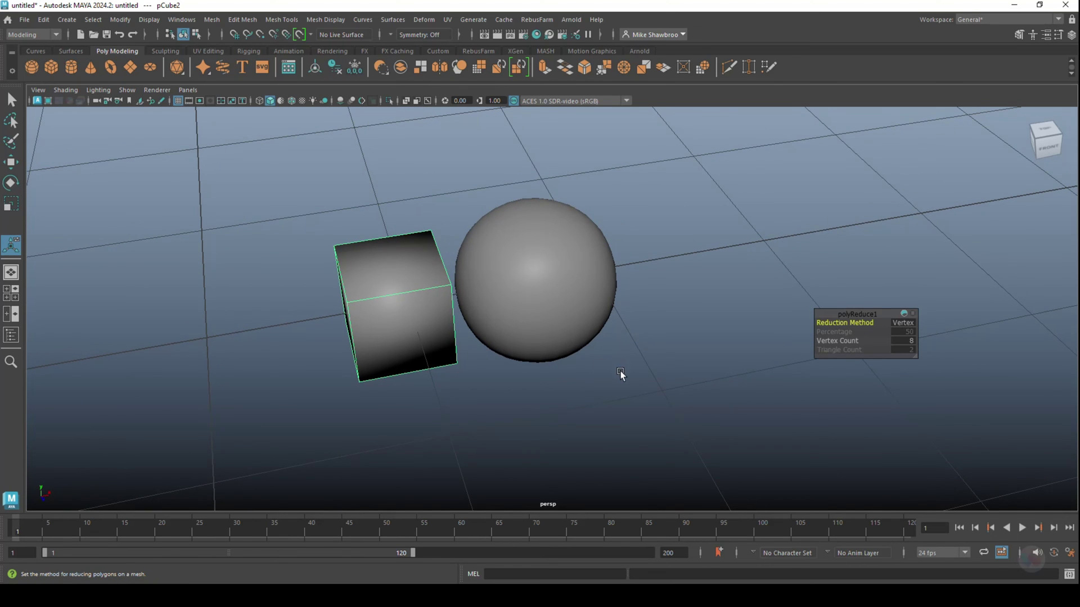
pyautogui.hotkey('alt', 'x')
pyautogui.click(606, 292)
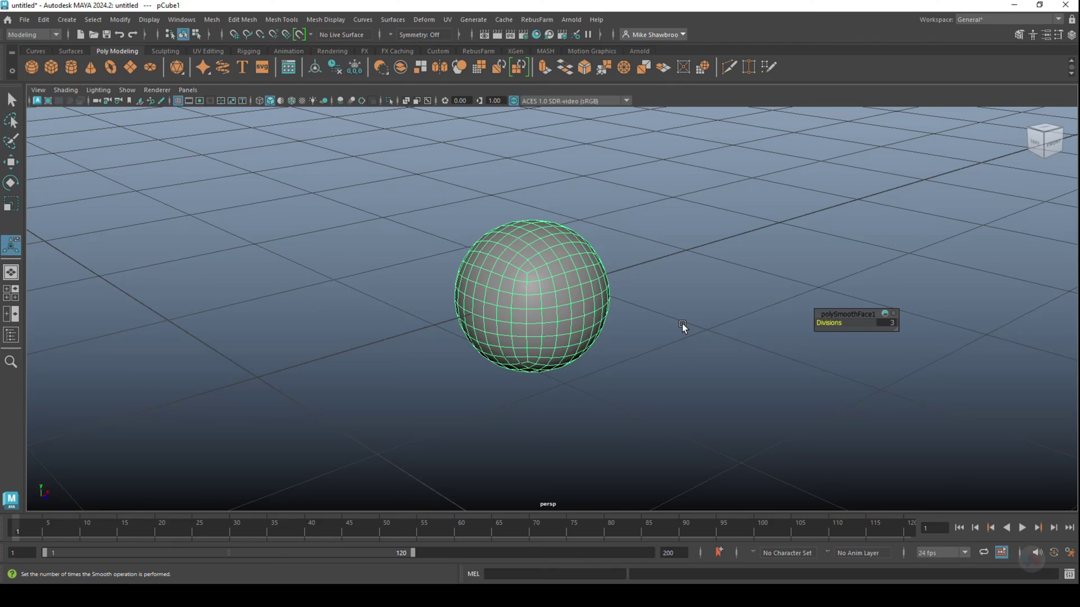
# Make a 20-triangle-limit reduced copy of the sphere, keeping the original, then close Reduce Options.
pyautogui.click(211, 20)
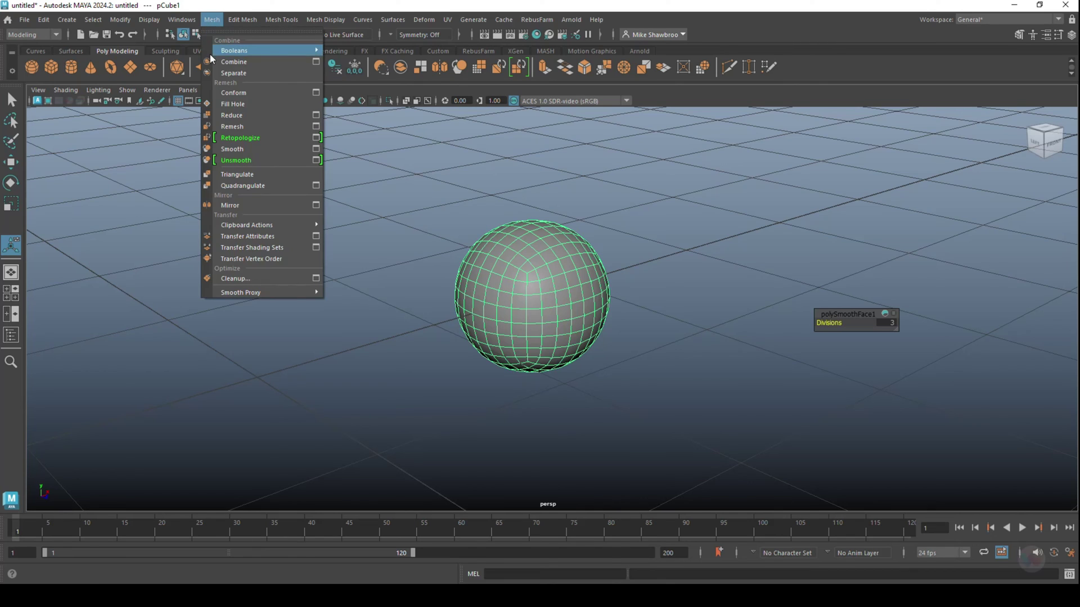
pyautogui.click(316, 116)
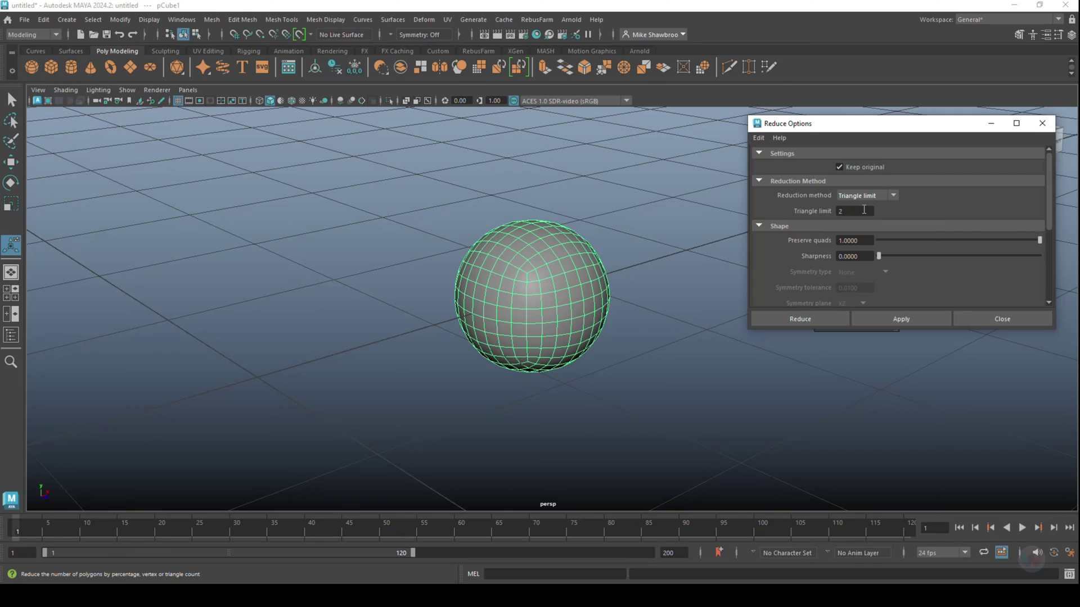
pyautogui.moveTo(861, 211); pyautogui.dragTo(808, 212)
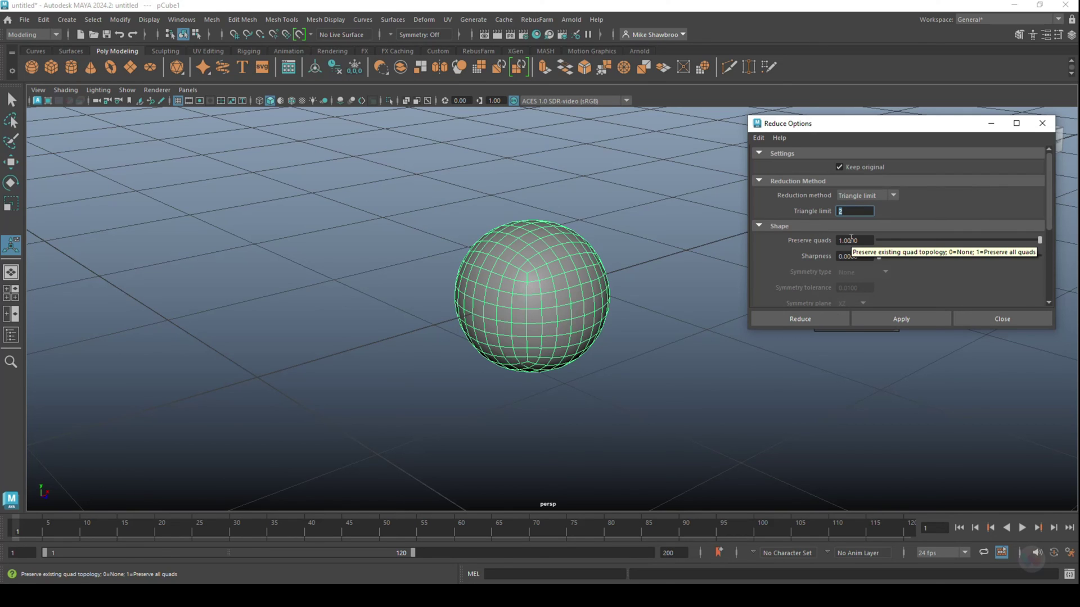
pyautogui.write('2')
pyautogui.click(810, 320)
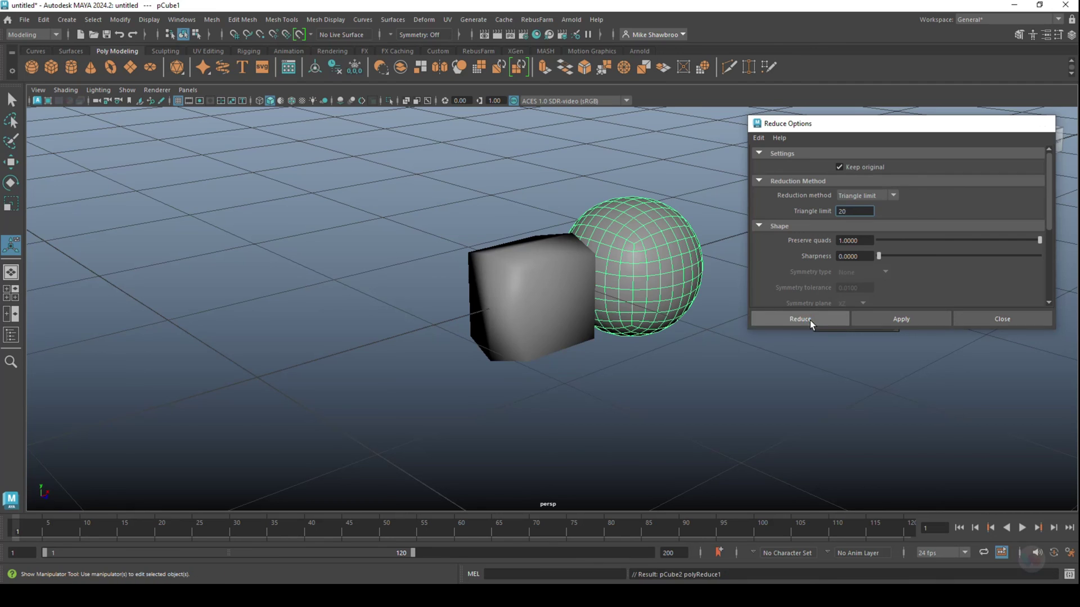
pyautogui.click(500, 307)
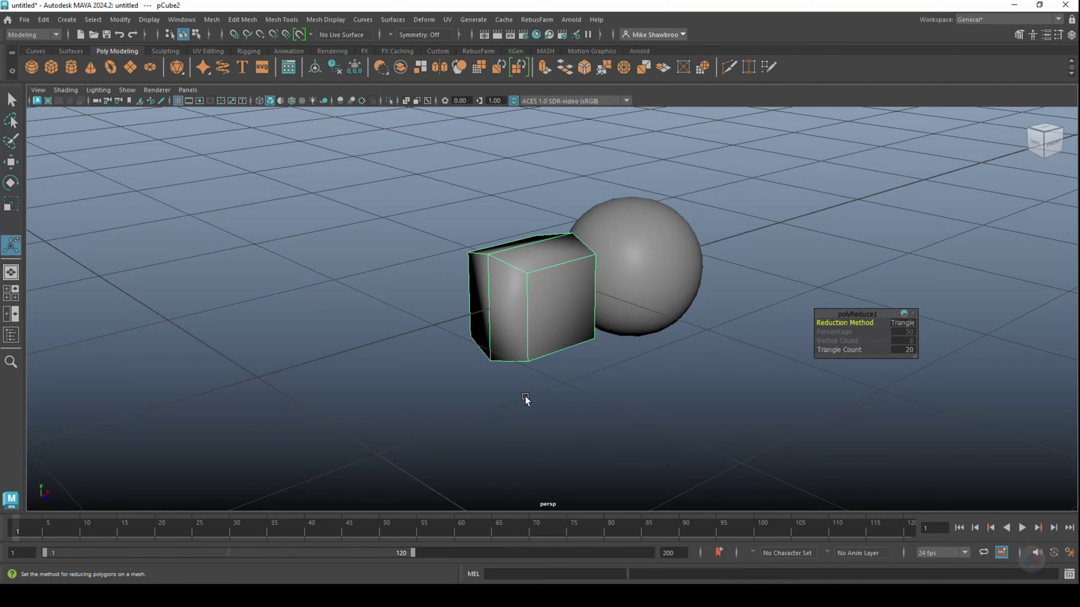
pyautogui.keyDown('alt'); pyautogui.moveTo(521, 378); pyautogui.dragTo(722, 404); pyautogui.keyUp('alt')
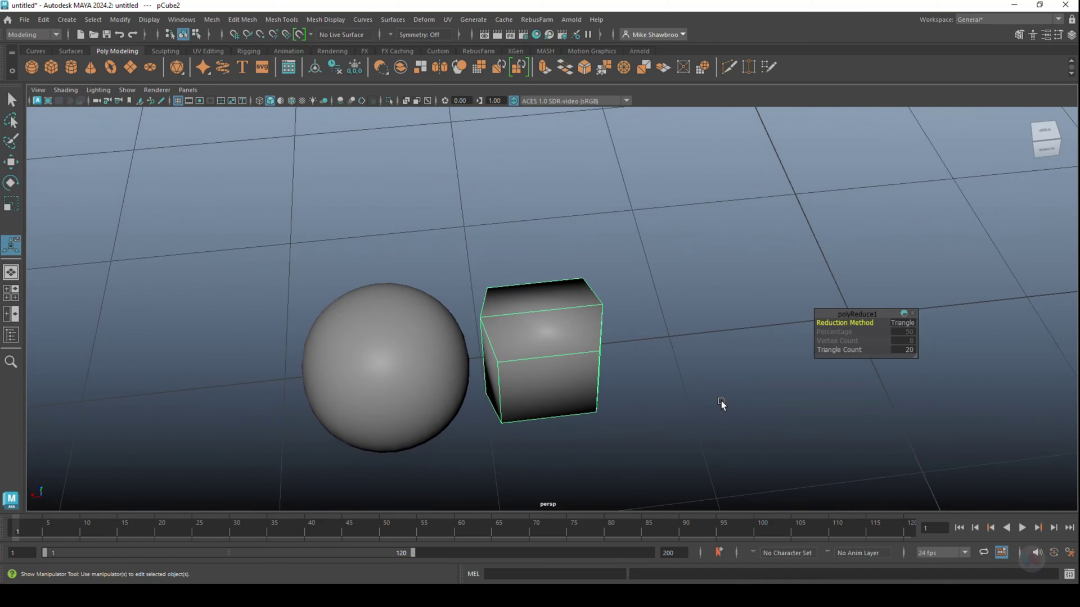
pyautogui.keyDown('alt'); pyautogui.moveTo(722, 404); pyautogui.dragTo(711, 313, button='middle'); pyautogui.keyUp('alt')
pyautogui.scroll(3, 706, 335)
pyautogui.keyDown('alt'); pyautogui.moveTo(668, 235); pyautogui.dragTo(656, 277); pyautogui.keyUp('alt')
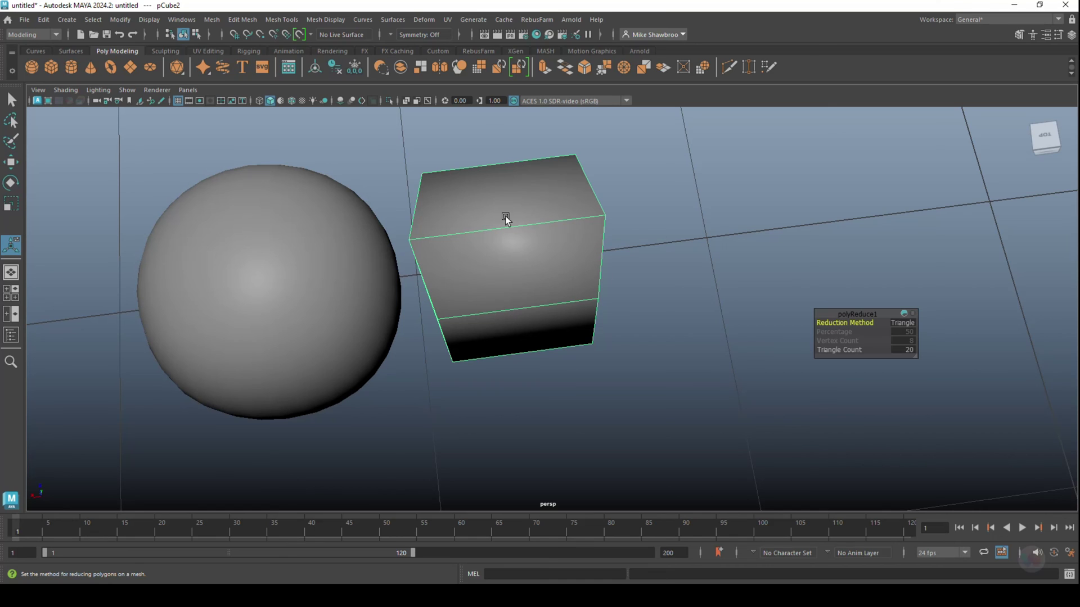
pyautogui.scroll(-3, 610, 413)
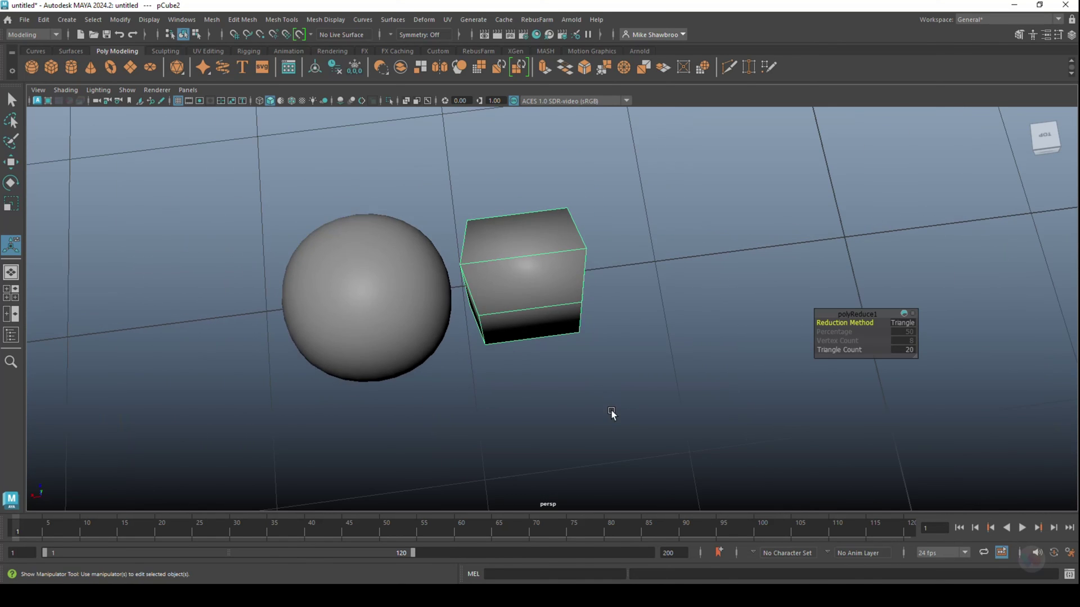
pyautogui.keyDown('alt'); pyautogui.moveTo(610, 412); pyautogui.dragTo(528, 401); pyautogui.keyUp('alt')
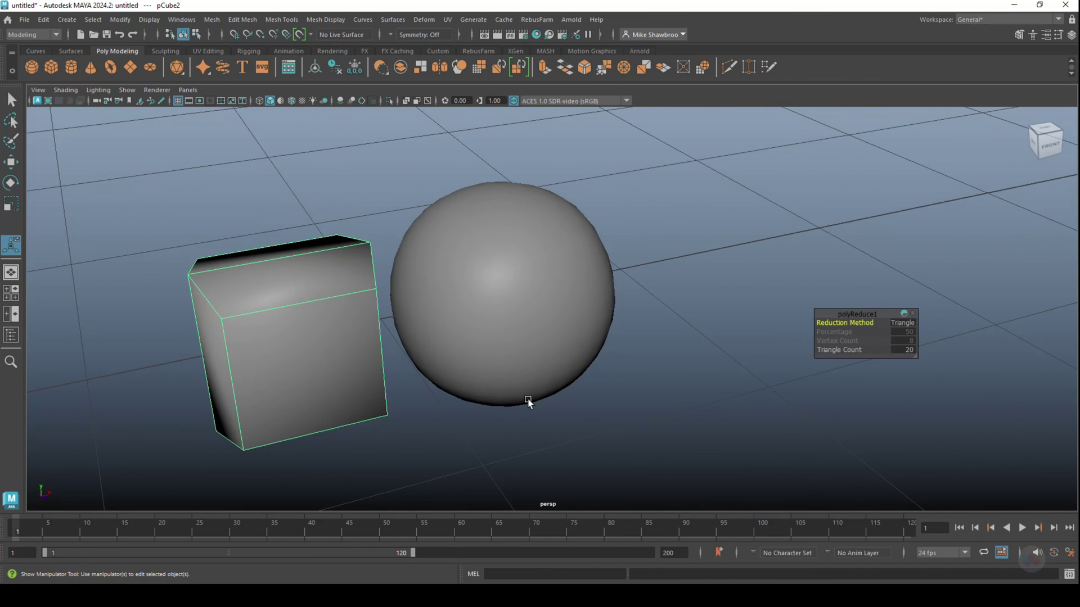